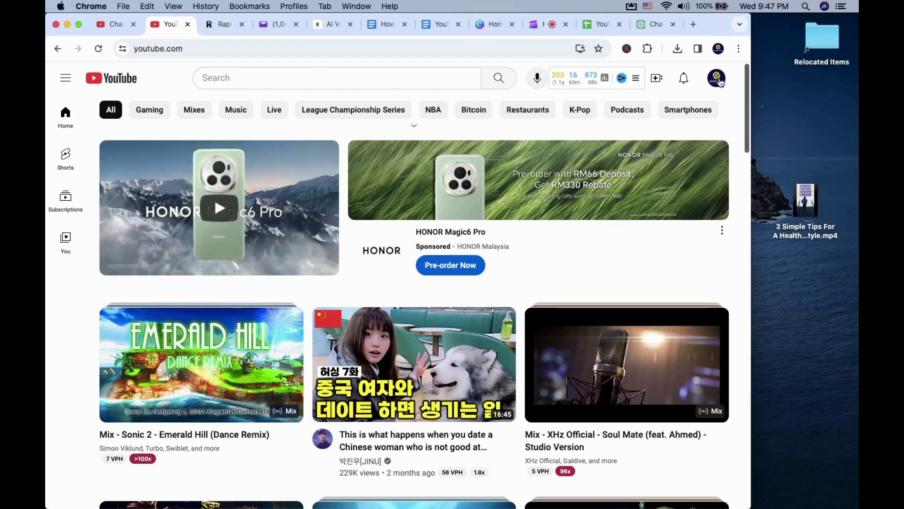
Open YouTube Studio from the account menu and select the healthy lifestyle video file on the desktop
left_click(716, 78)
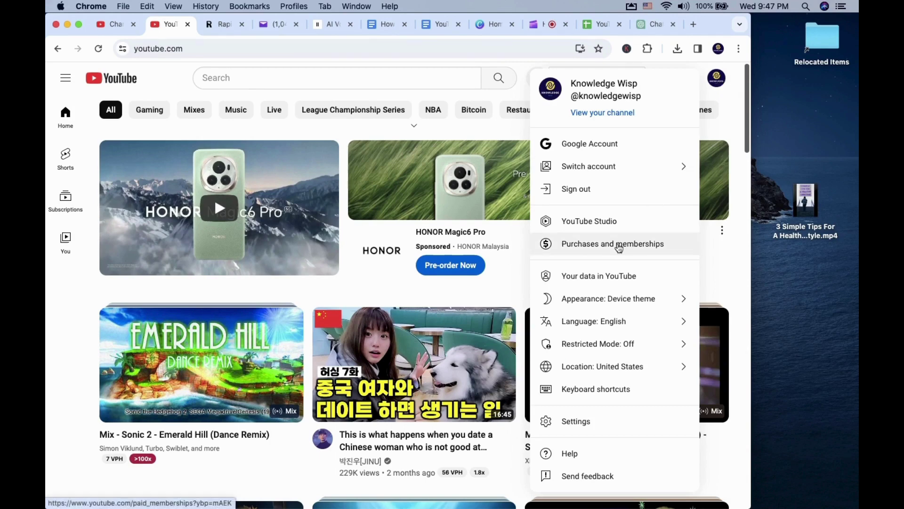
left_click(613, 222)
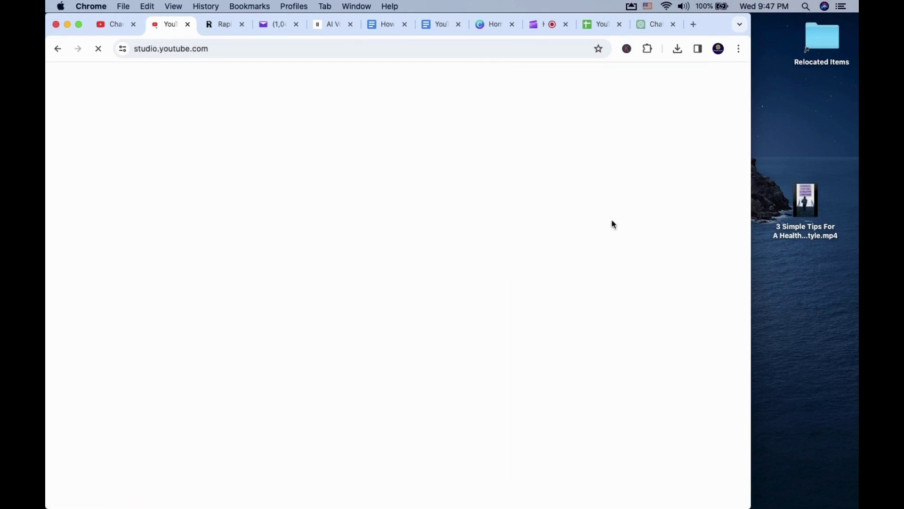
left_click(803, 235)
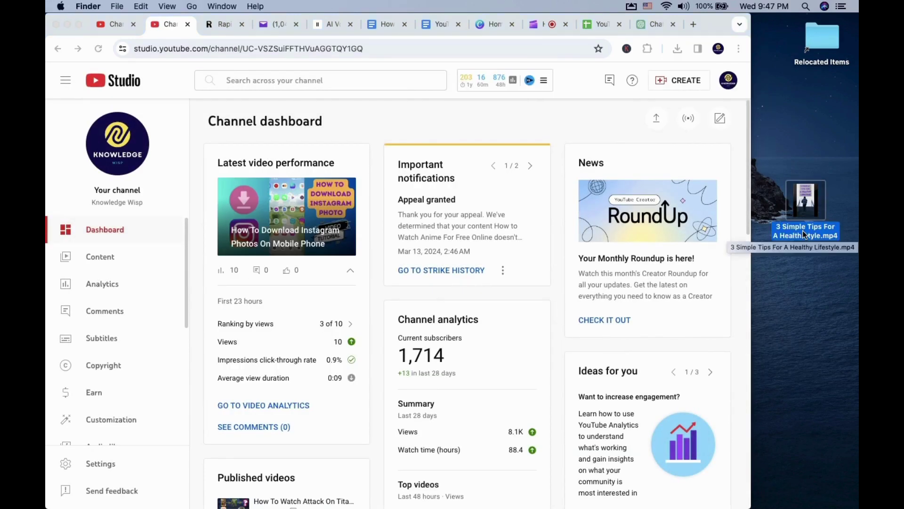
right_click(805, 234)
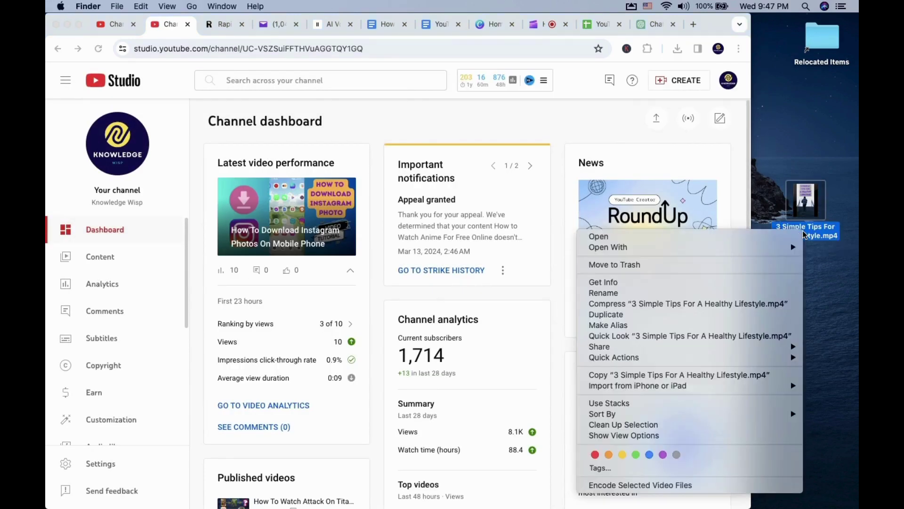
left_click(652, 239)
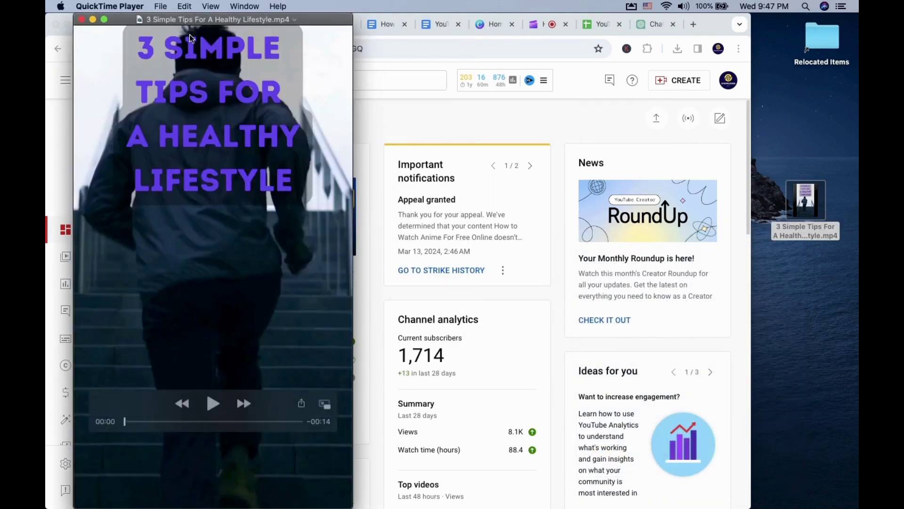
left_click_drag(208, 22, 437, 4)
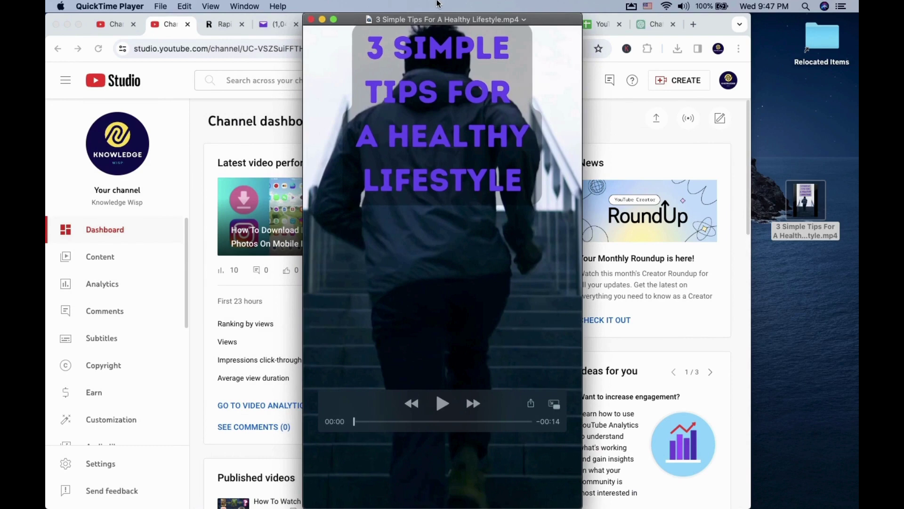
Upload the desktop file '3 Simple Tips For A Healthy Lifestyle.mp4' as a new video
key("super+w")
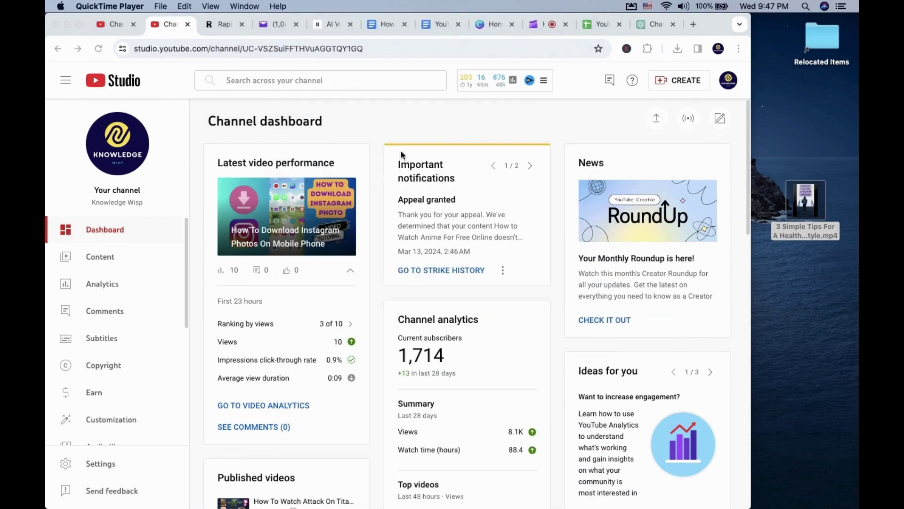
left_click(674, 84)
left_click(674, 84)
left_click(670, 104)
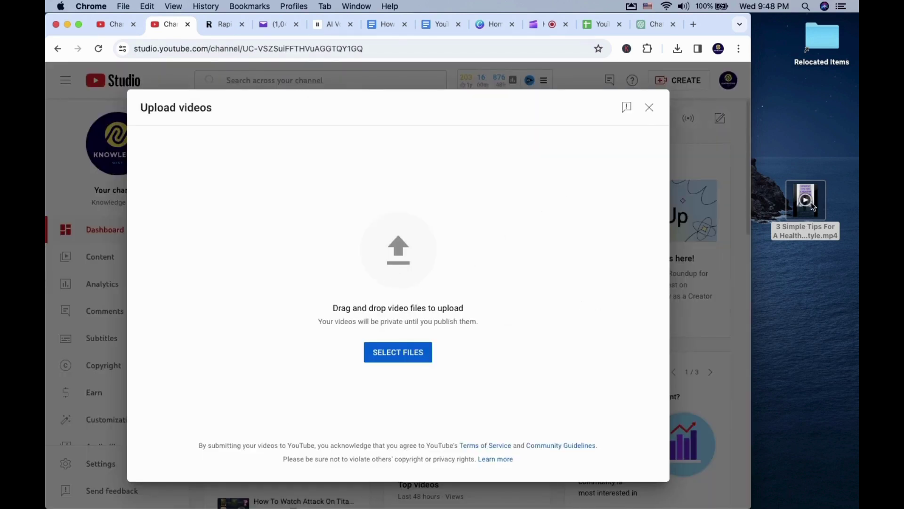
left_click_drag(811, 209, 403, 243)
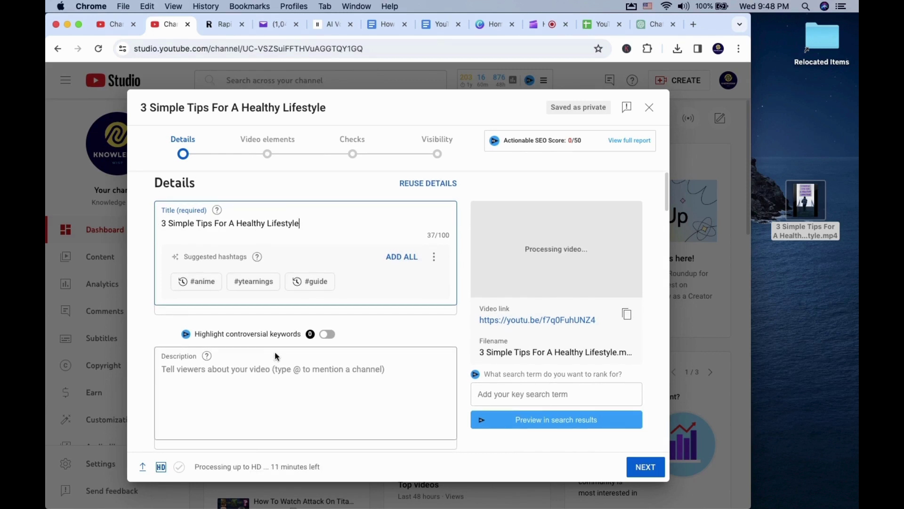
Write the description 'This video shows you 3 simple tricks to maintain a healthy lifestyle. #shorts #healthylifestyle'
left_click(249, 389)
type("This video shows you 3 simple tricks to maintain a healthy lifestyle")
type(". #shorts")
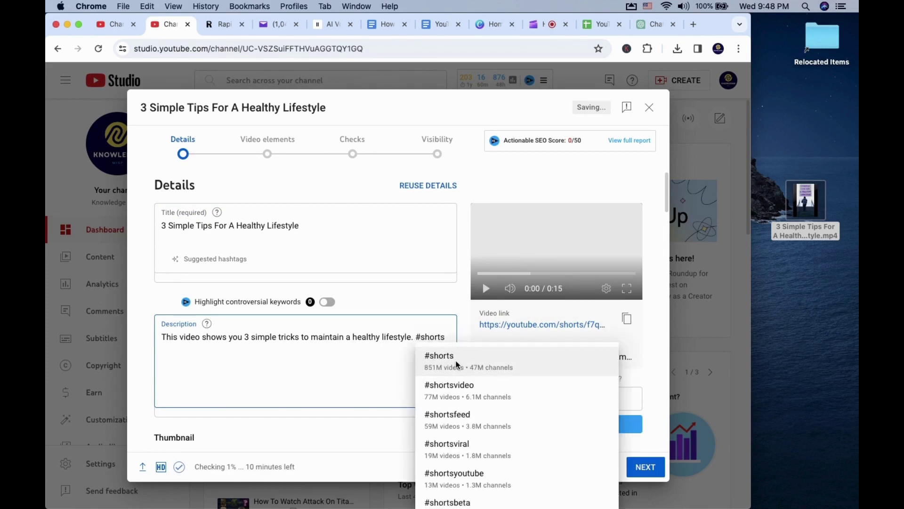
key("Return")
type("#")
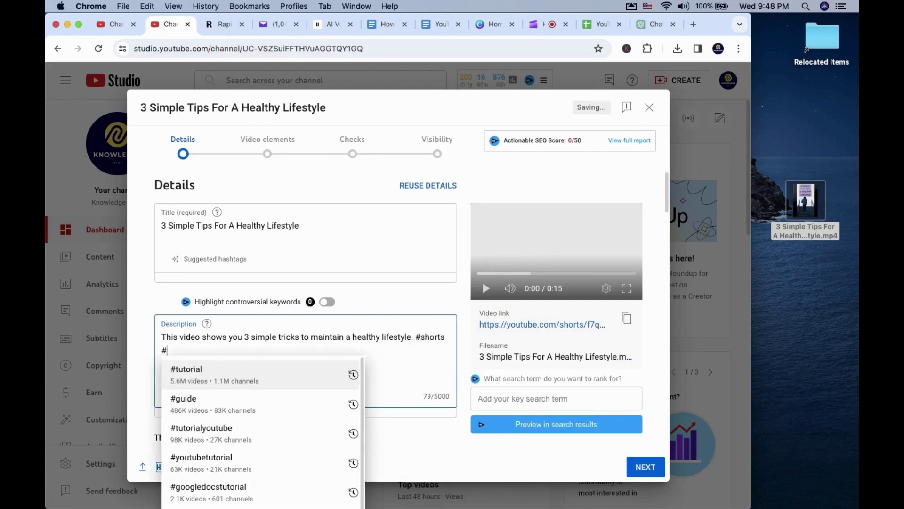
type("health")
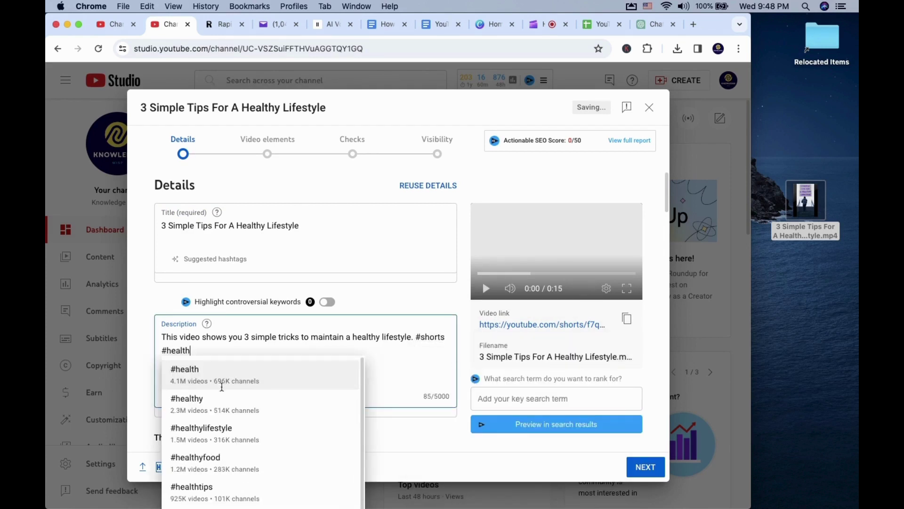
key("Down")
key("Down")
key("Return")
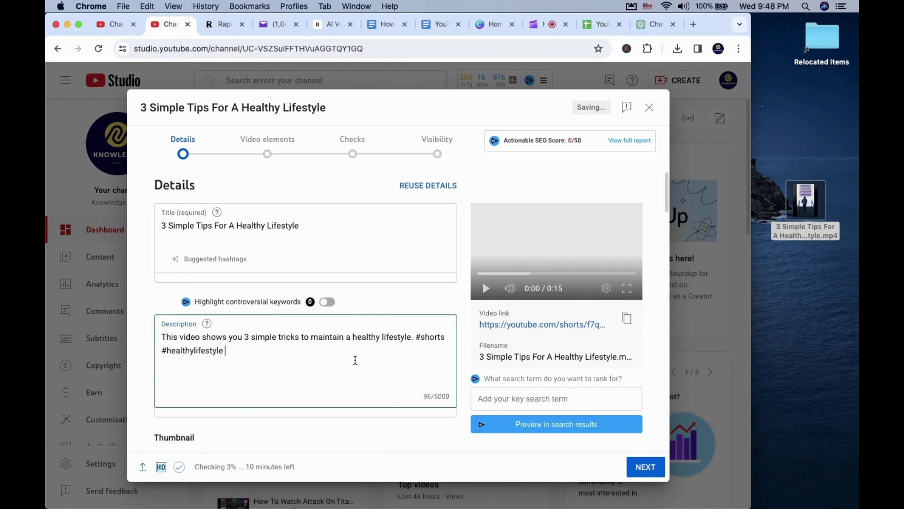
scroll(356, 361, "down", 1)
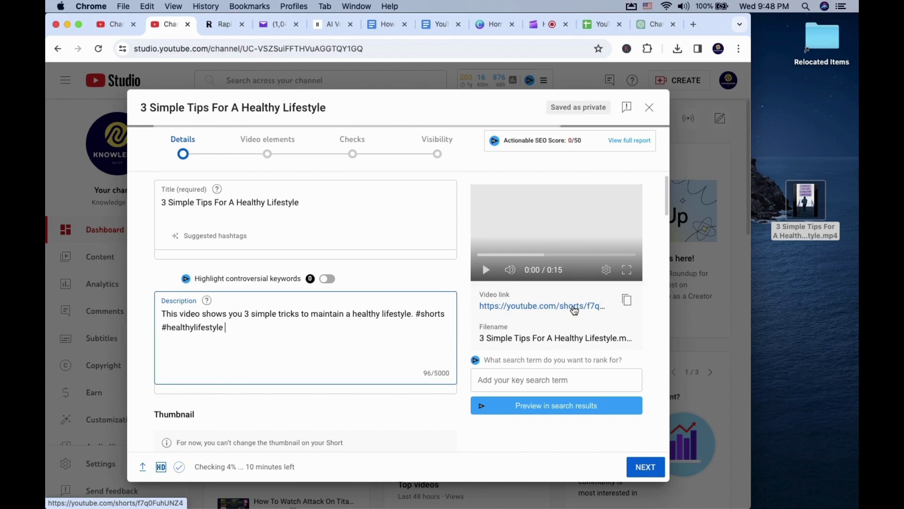
scroll(260, 347, "down", 3)
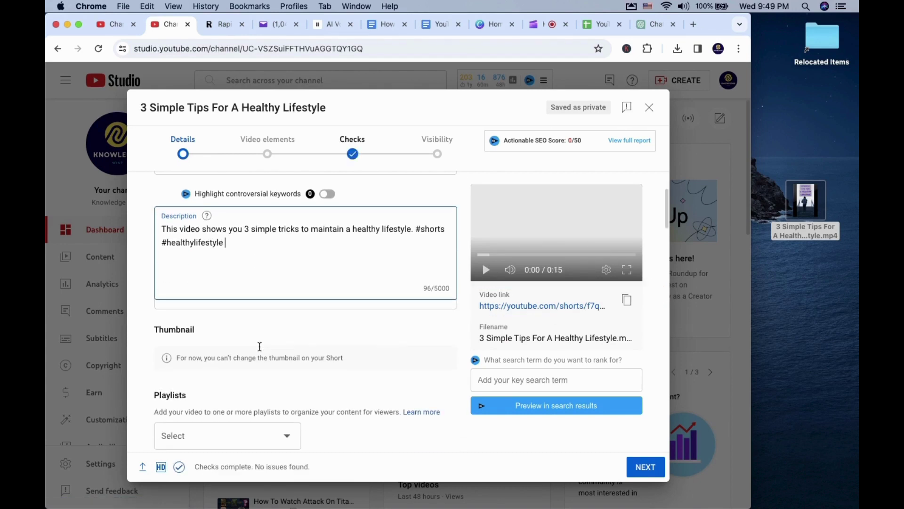
scroll(259, 350, "down", 5)
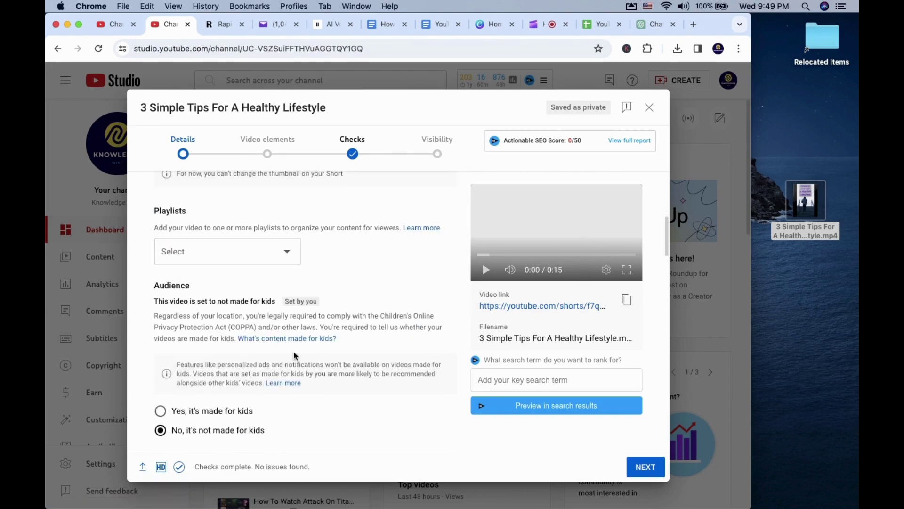
scroll(250, 395, "down", 3)
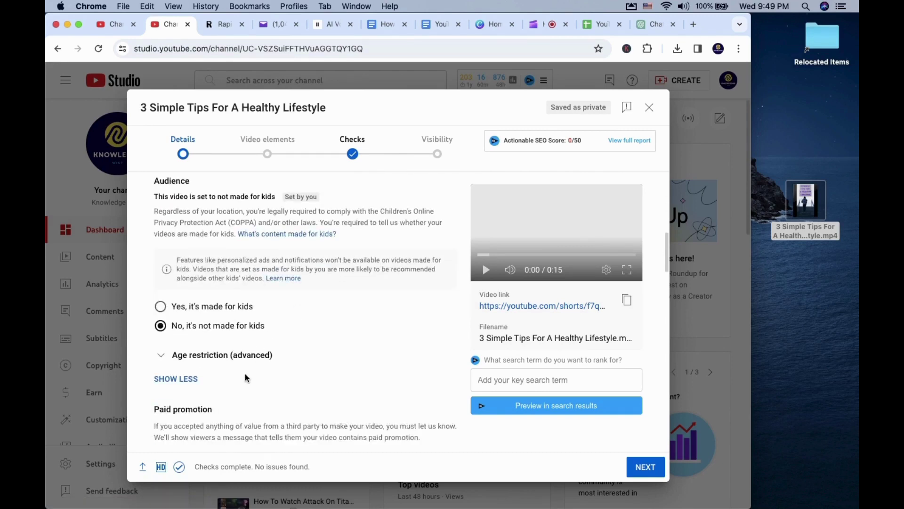
scroll(247, 377, "down", 3)
scroll(317, 304, "down", 2)
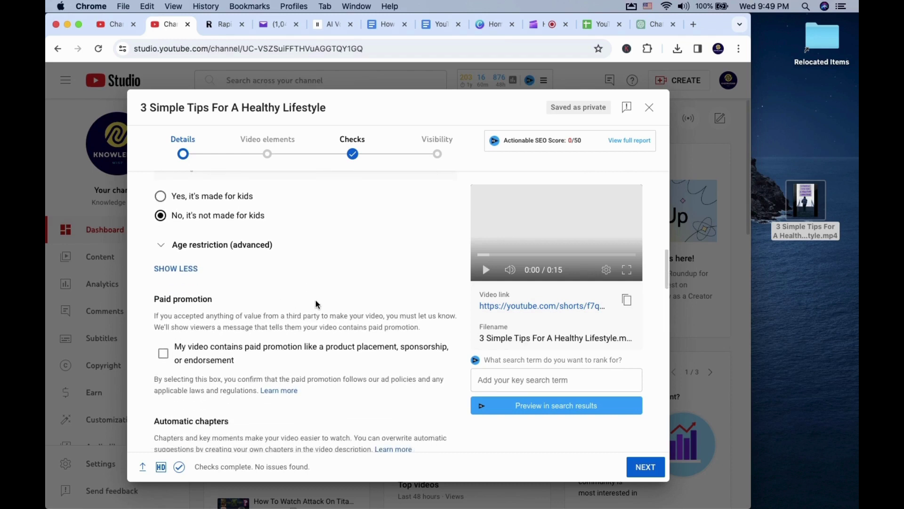
scroll(317, 304, "down", 2)
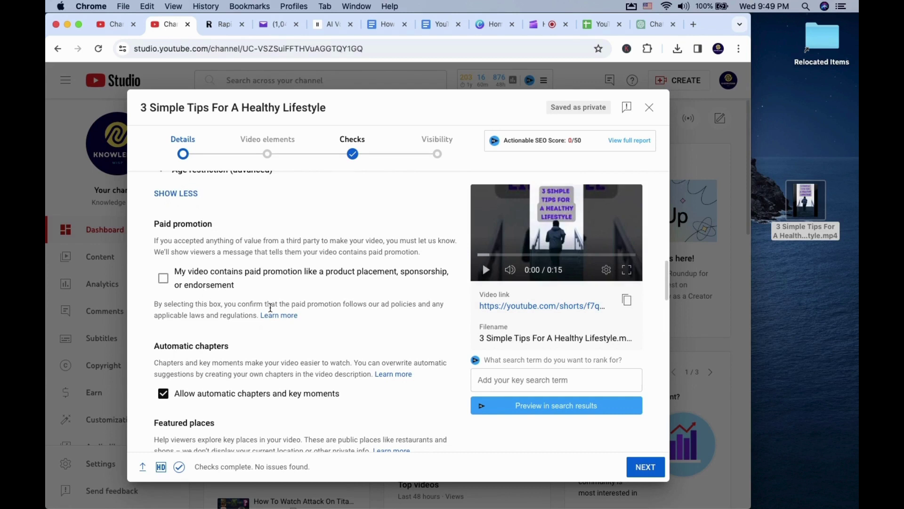
scroll(289, 337, "down", 2)
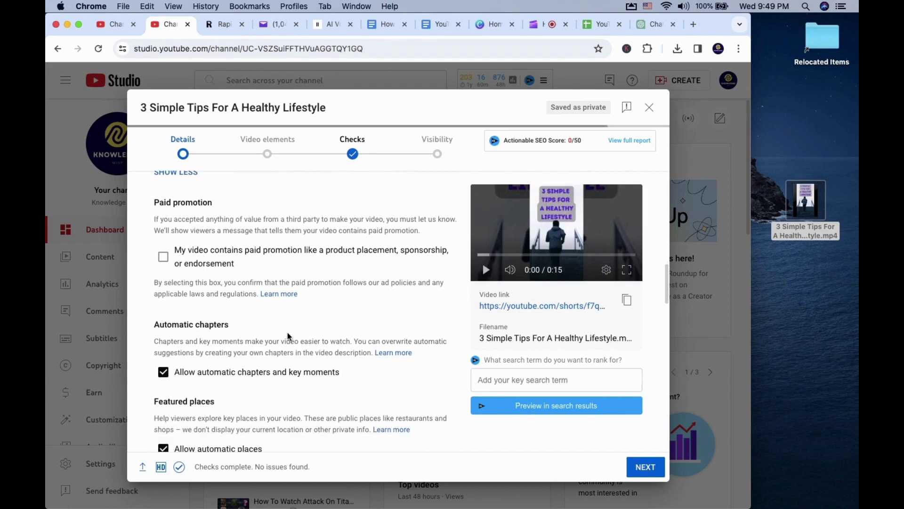
scroll(289, 337, "down", 5)
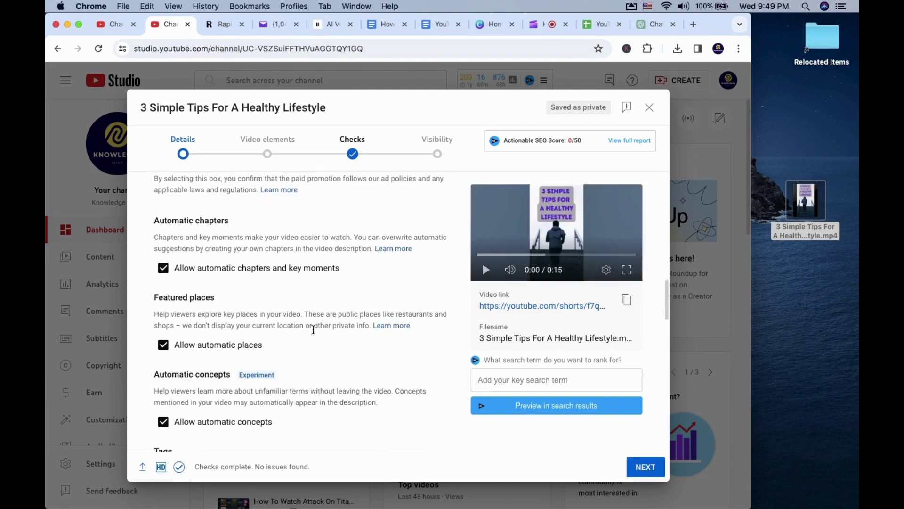
scroll(314, 332, "down", 8)
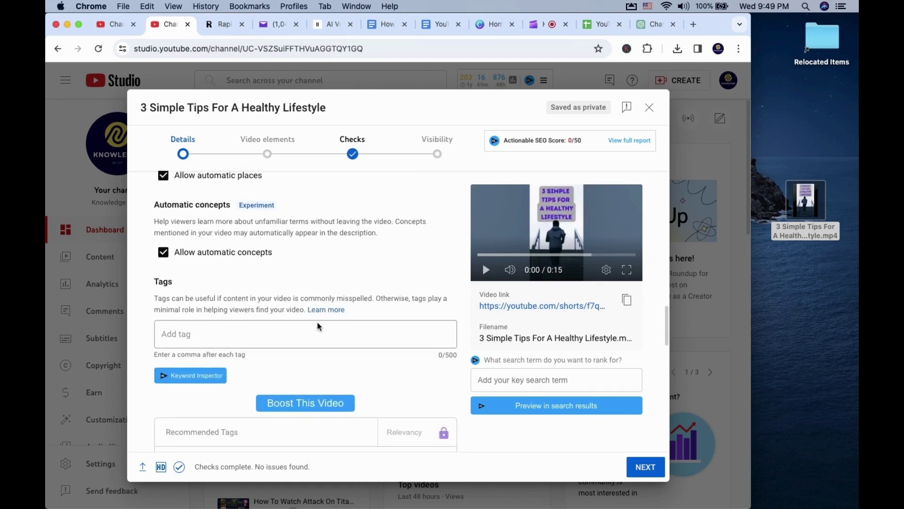
Generate tags for 'simple healthy lifestyle tips' in RapidTags and copy the whole tag list
key("ctrl+Tab")
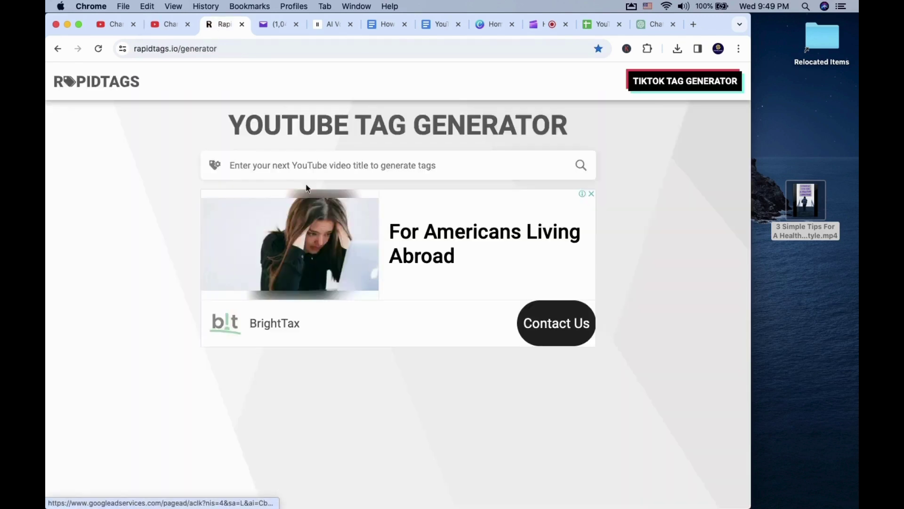
left_click(306, 178)
type("simple healthy lifestyle tips")
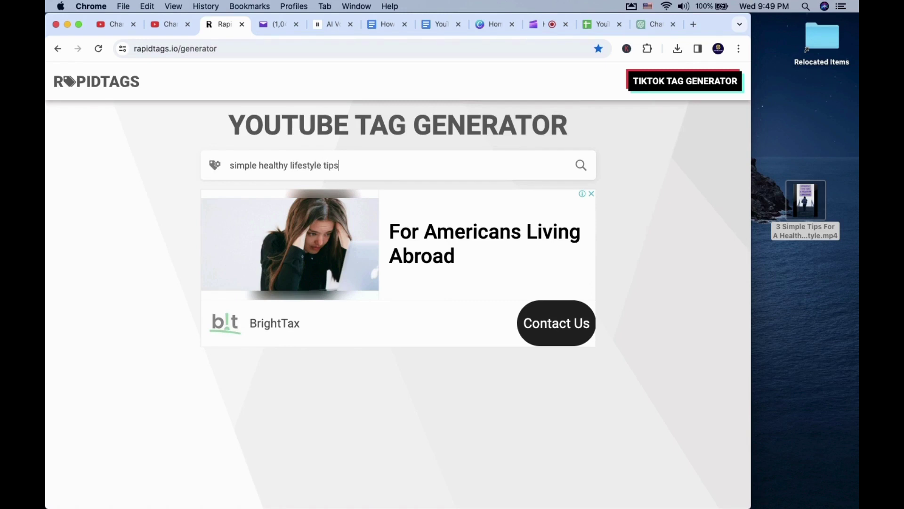
key("Return")
scroll(648, 334, "down", 3)
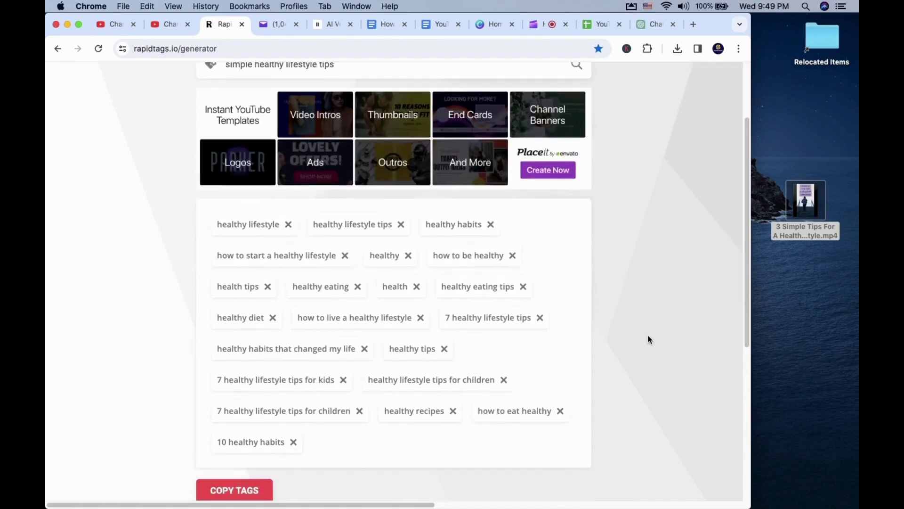
left_click(251, 492)
left_click(139, 29)
Paste the RapidTags list into the Tags field, filling 486 of 500 characters
left_click(158, 21)
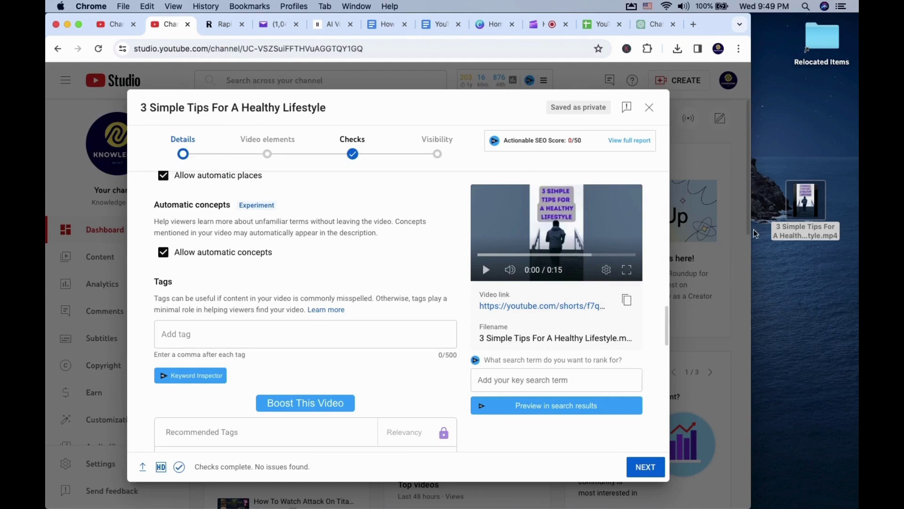
left_click(182, 335)
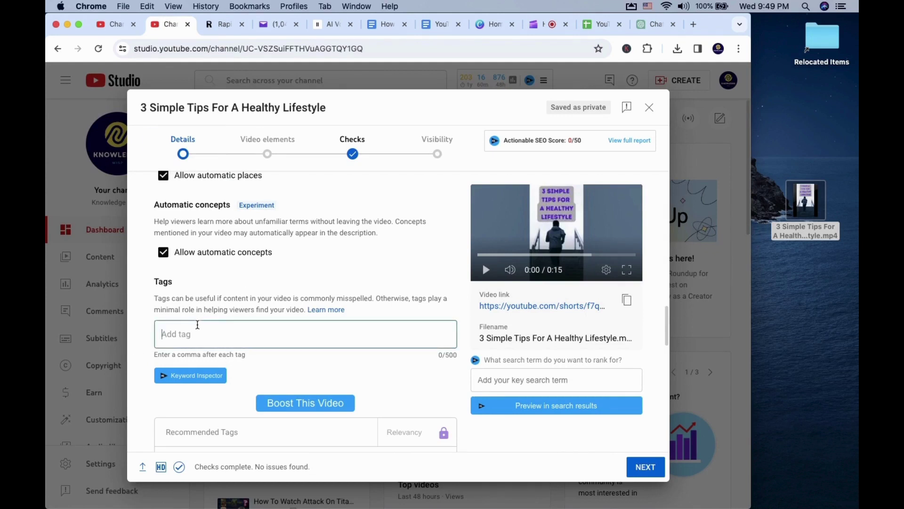
key("super+v")
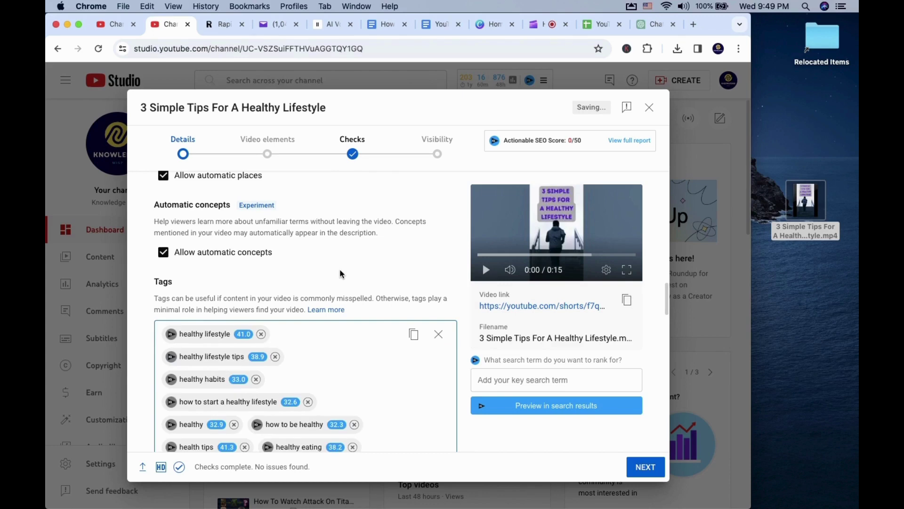
scroll(346, 329, "down", 5)
scroll(355, 327, "down", 3)
scroll(391, 376, "down", 5)
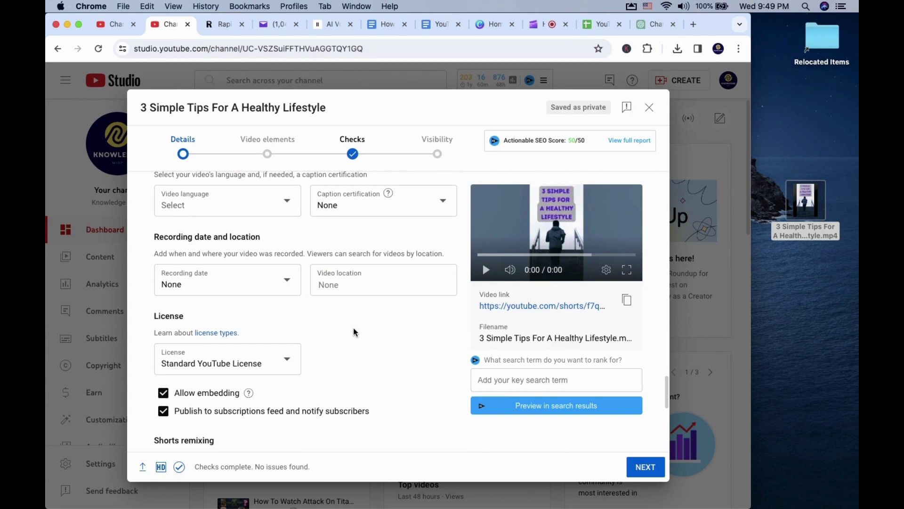
Review the license and remixing settings and leave the category as Howto & Style
scroll(355, 332, "down", 3)
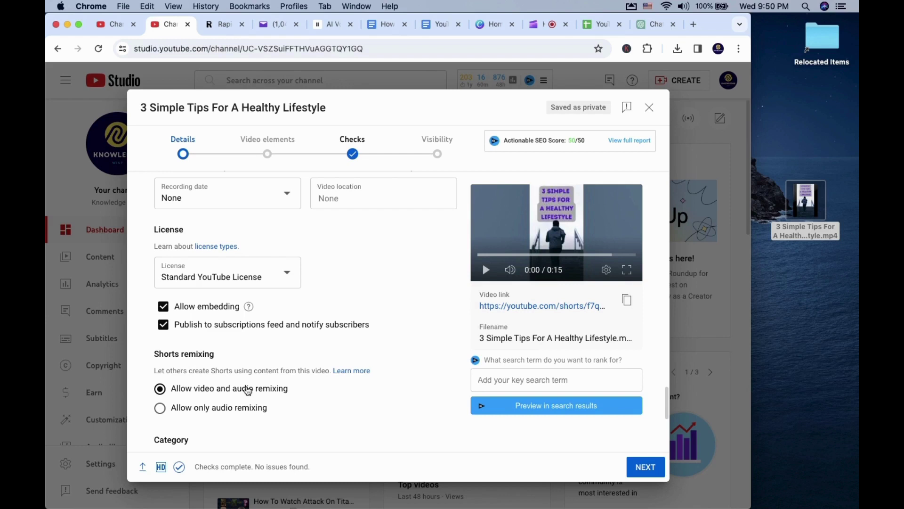
scroll(248, 391, "down", 3)
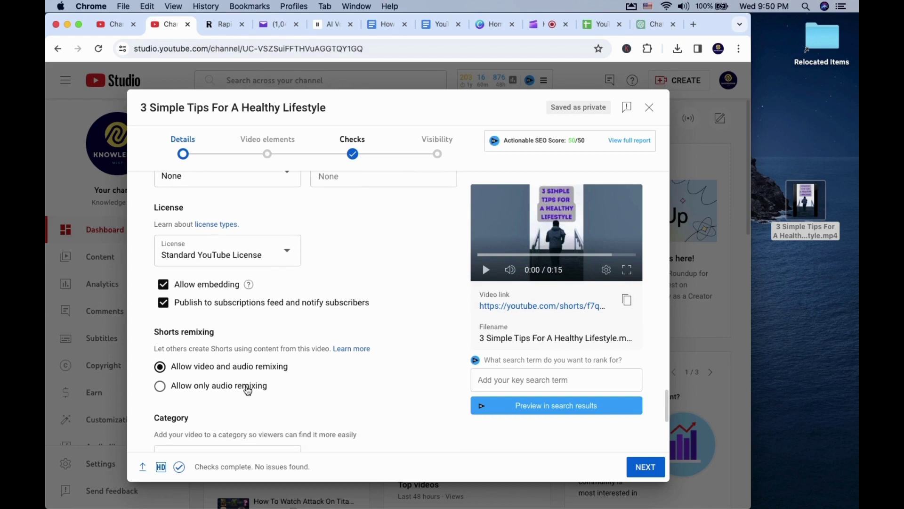
scroll(248, 391, "down", 3)
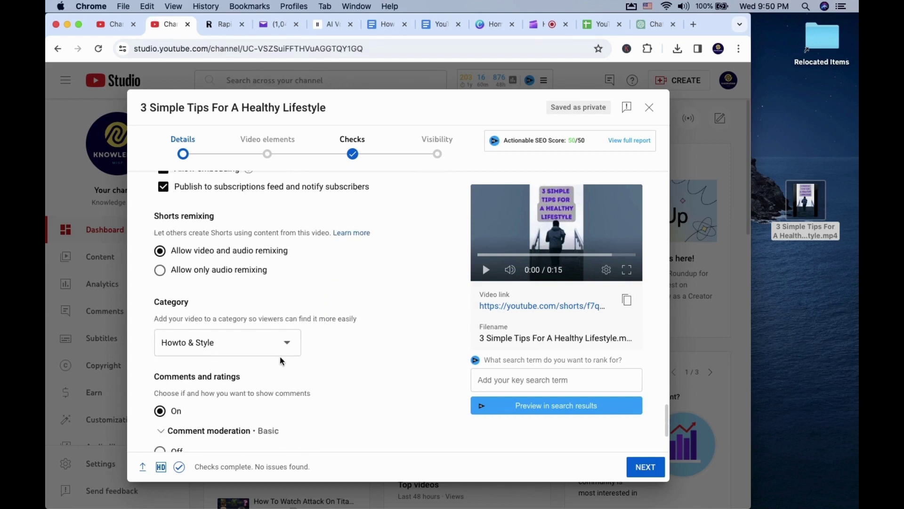
left_click(291, 354)
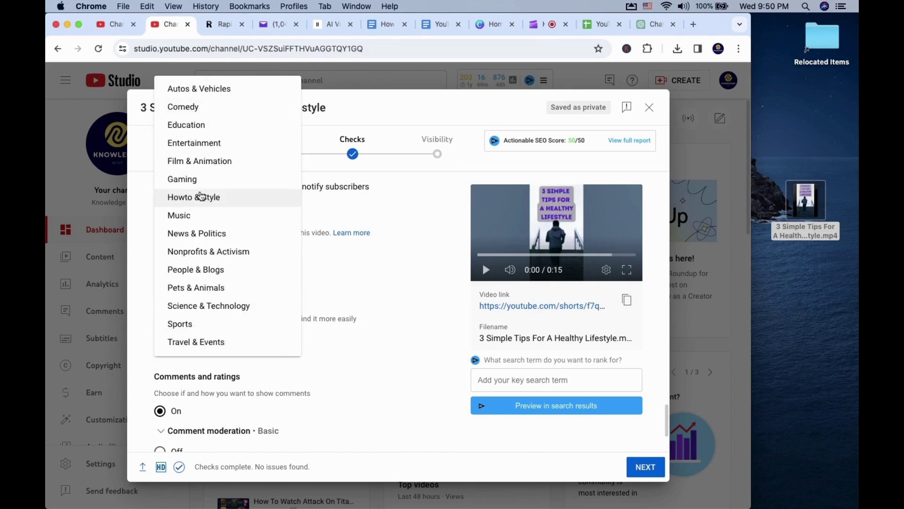
left_click(196, 203)
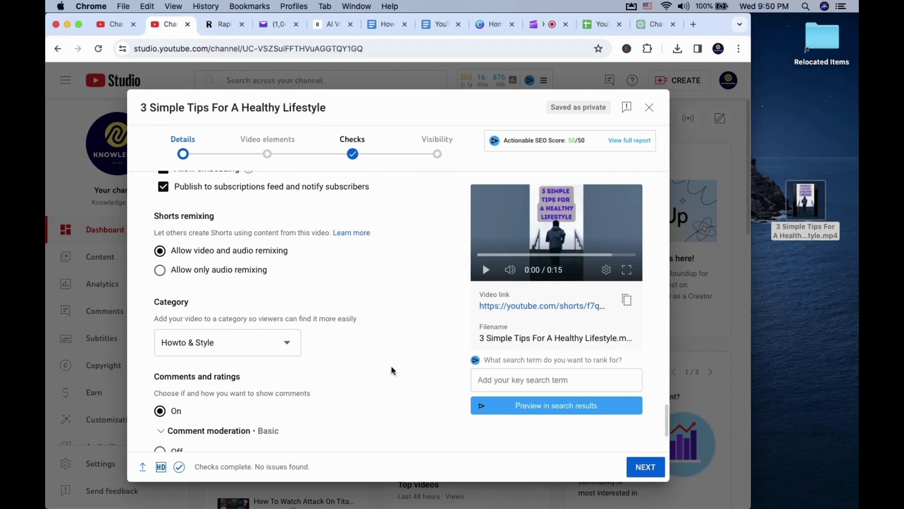
Link the 'How to Blur Face in Capcut' video as the Short's related video
left_click(437, 146)
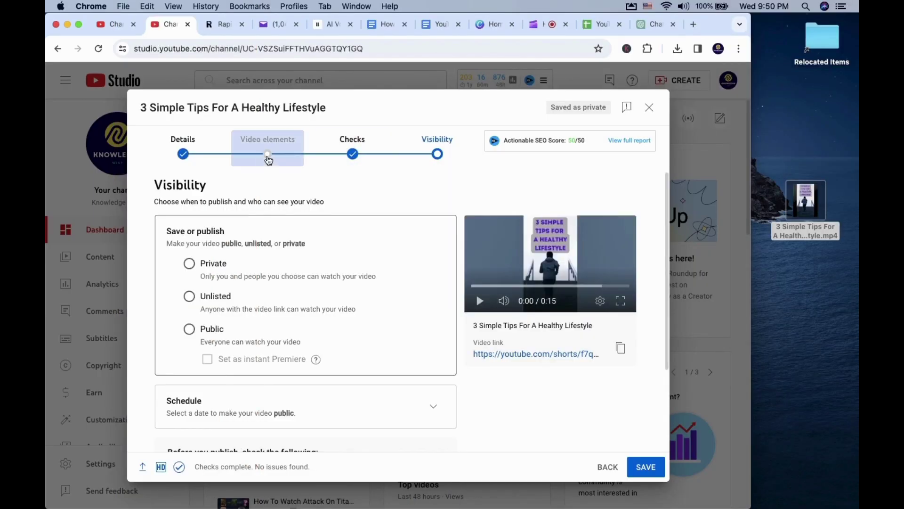
left_click(263, 155)
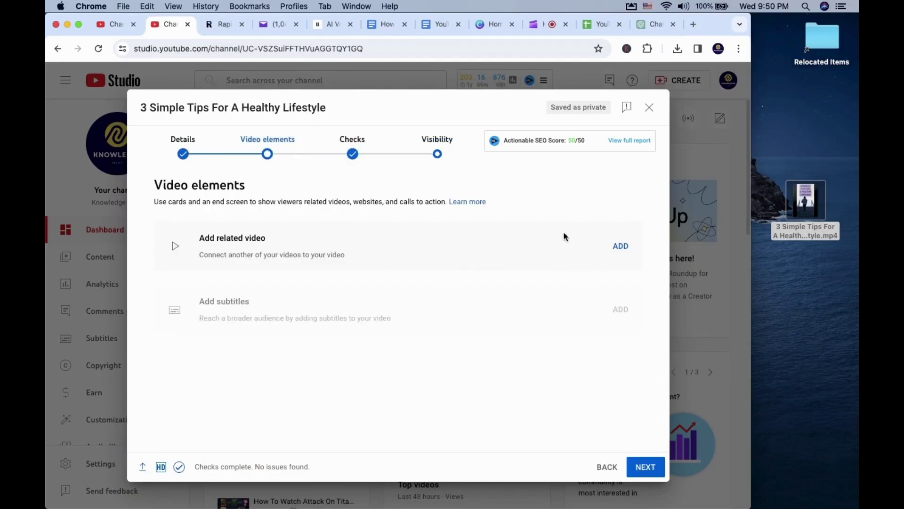
left_click(620, 246)
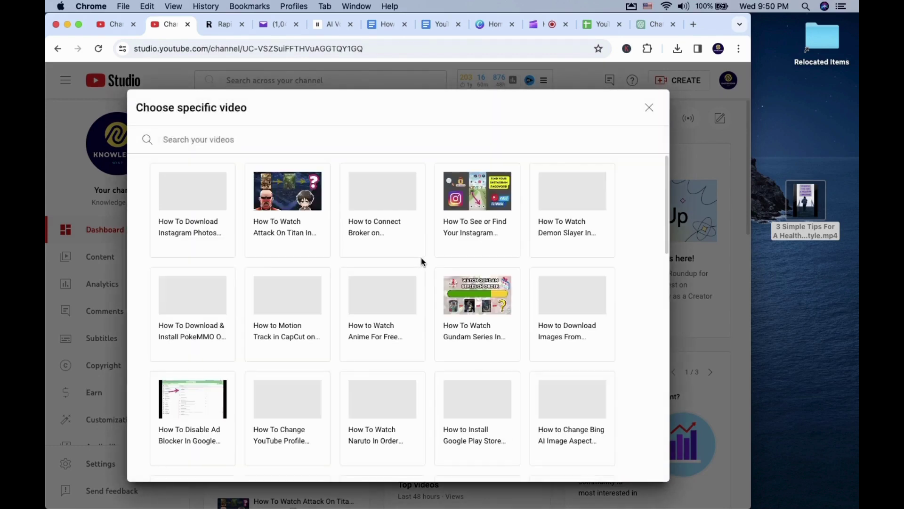
scroll(421, 261, "down", 10)
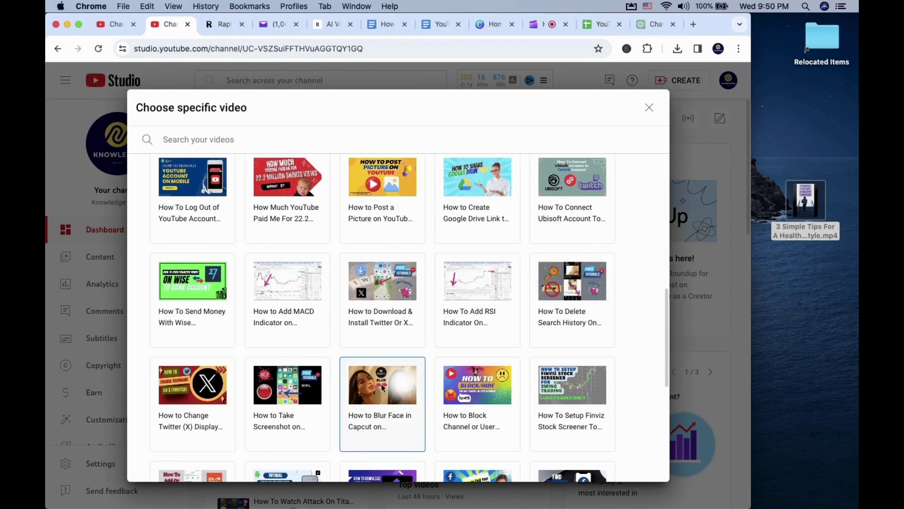
left_click(378, 413)
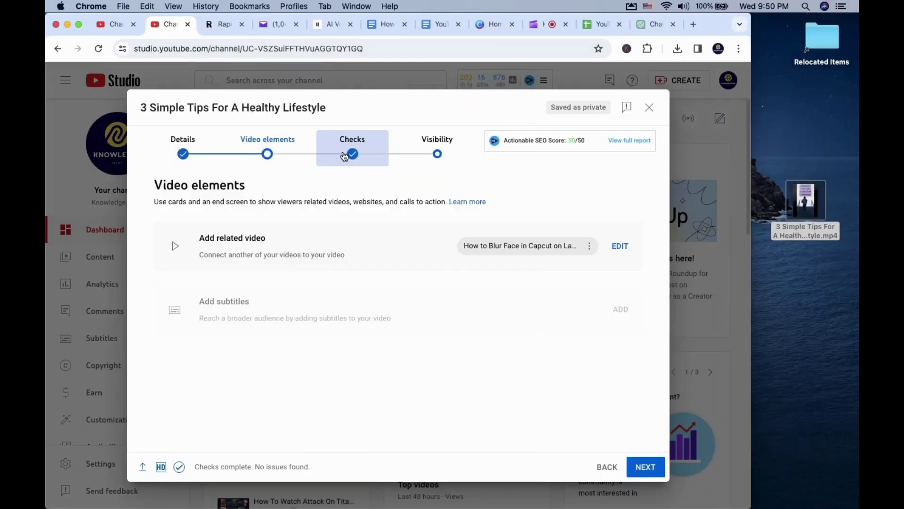
left_click(344, 156)
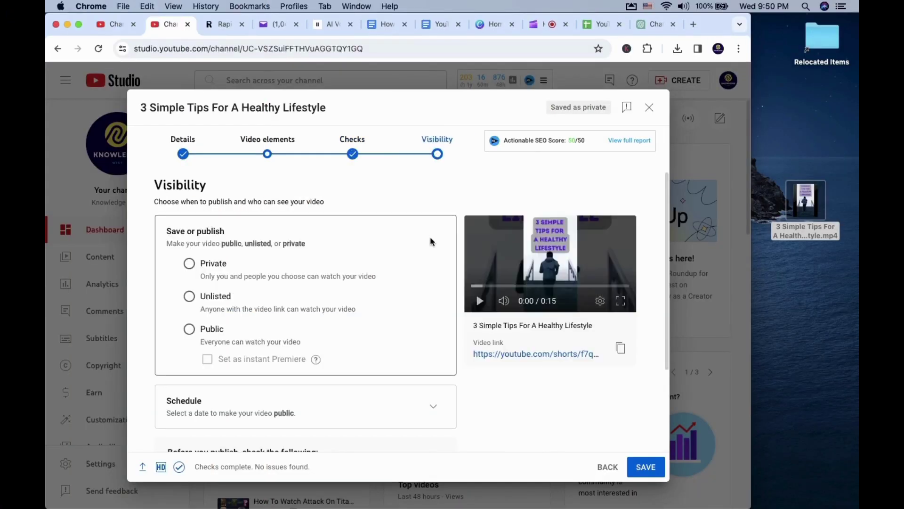
Set the Short's visibility to Public
scroll(395, 257, "down", 1)
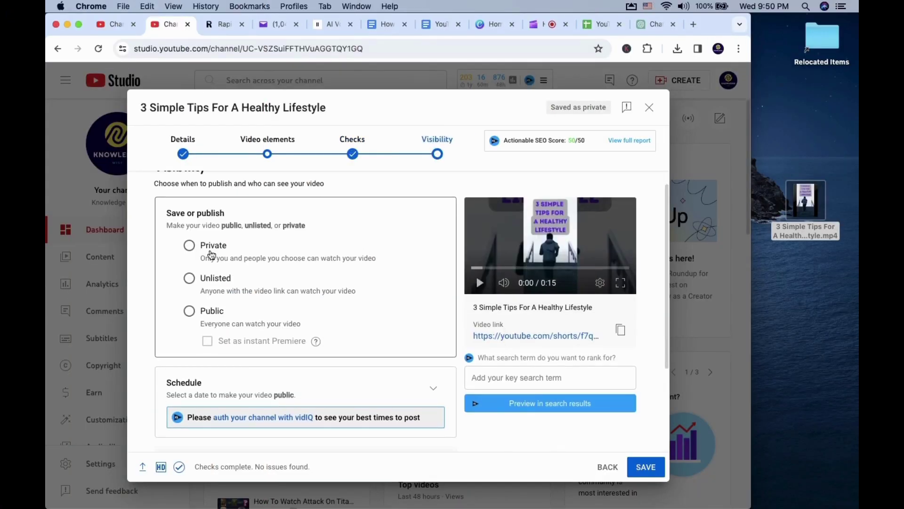
left_click(215, 248)
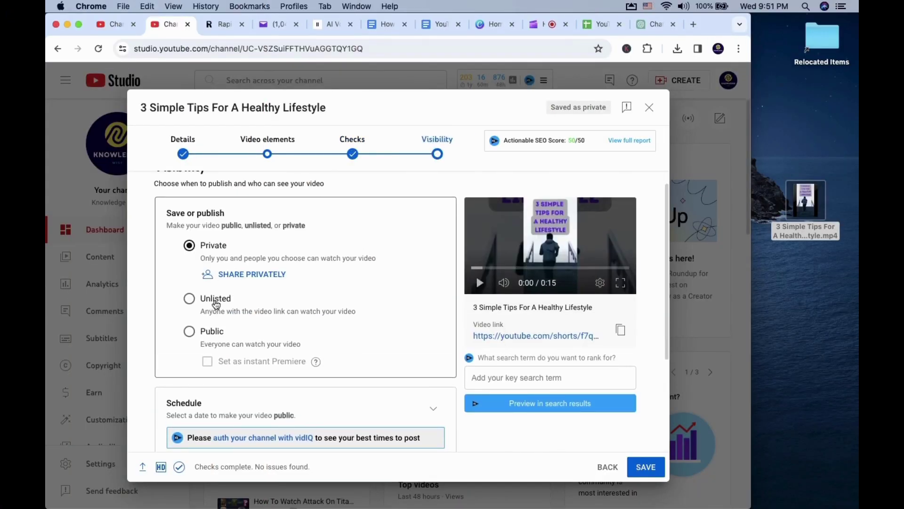
left_click(215, 300)
left_click(216, 313)
scroll(416, 319, "down", 3)
Schedule the public release for Mar 22, 2024 at 3:15 AM
left_click(431, 278)
scroll(297, 236, "up", 1)
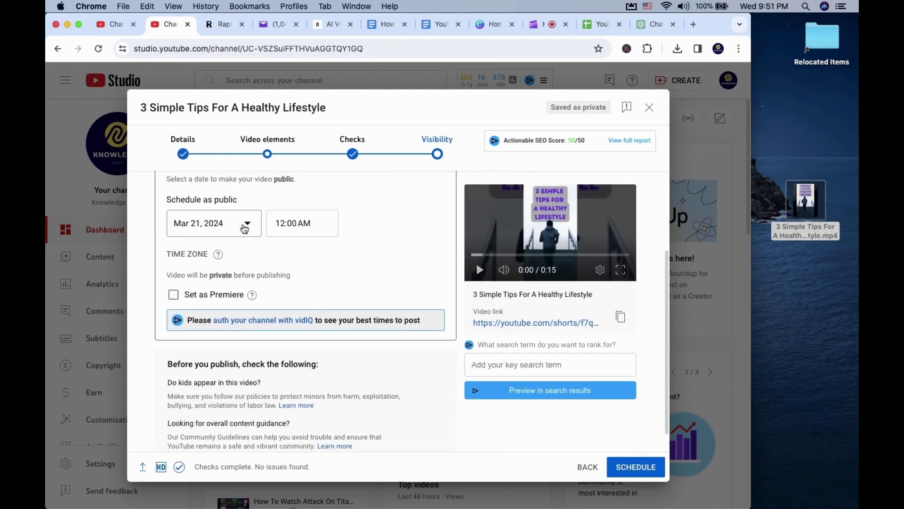
left_click(244, 228)
left_click(282, 325)
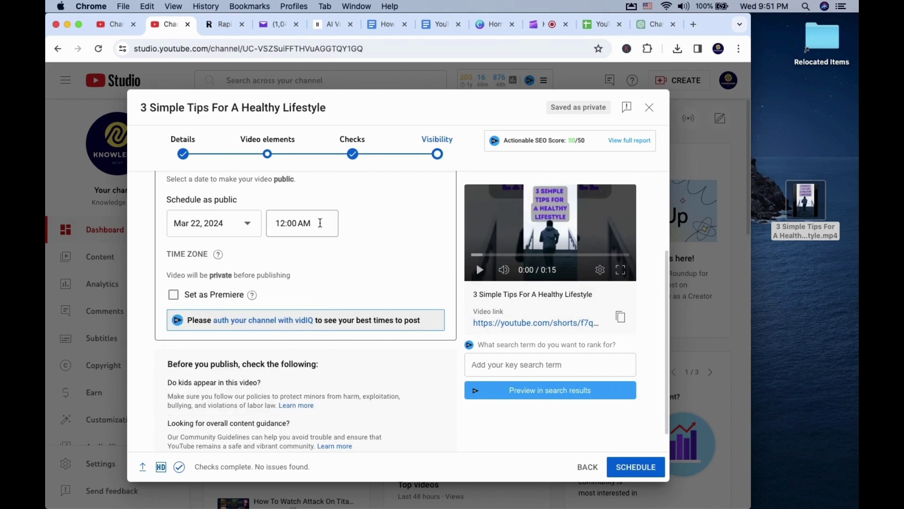
left_click(320, 223)
scroll(332, 242, "down", 5)
left_click(312, 310)
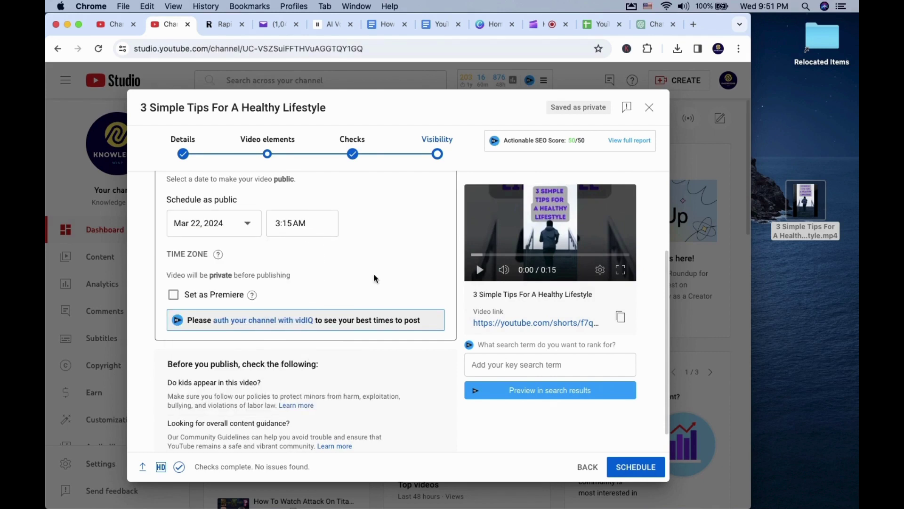
scroll(394, 380, "down", 1)
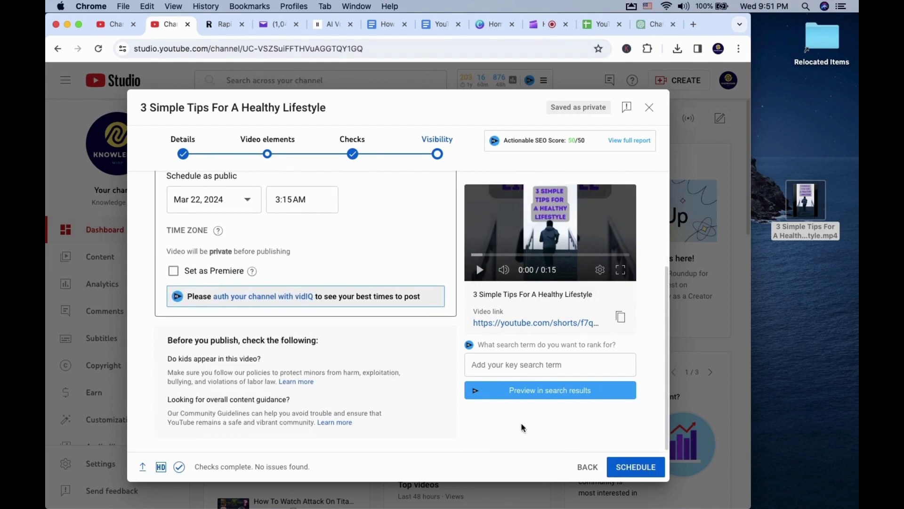
scroll(402, 361, "up", 4)
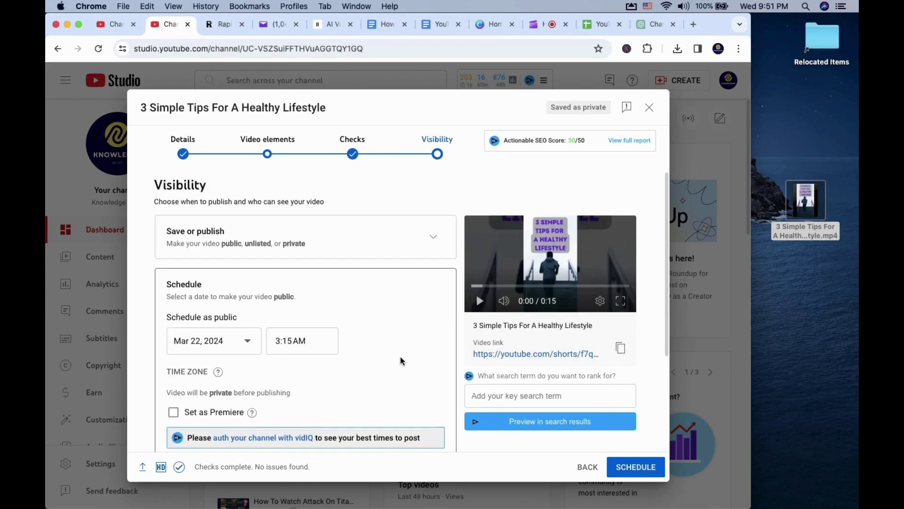
scroll(402, 362, "down", 3)
scroll(401, 361, "up", 3)
Confirm the schedule and view the Shorts list showing the video scheduled for Mar 22, 2024
left_click(649, 473)
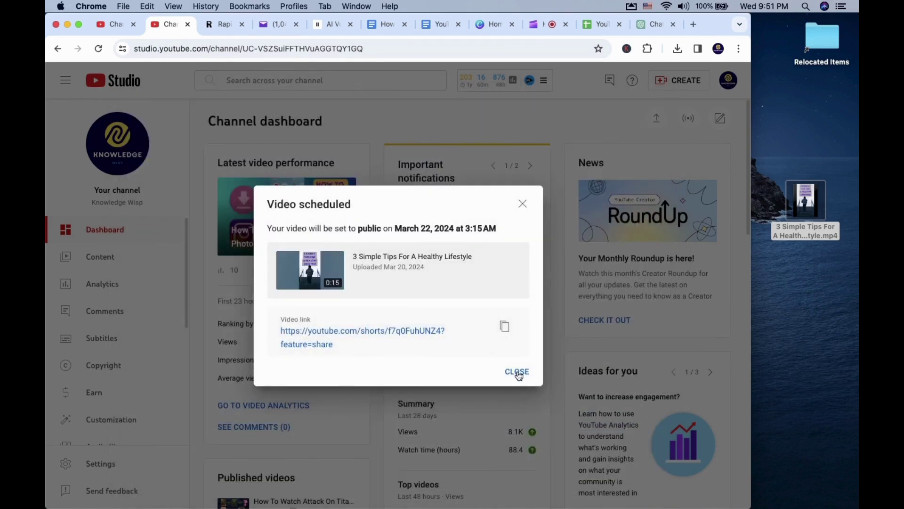
left_click(517, 373)
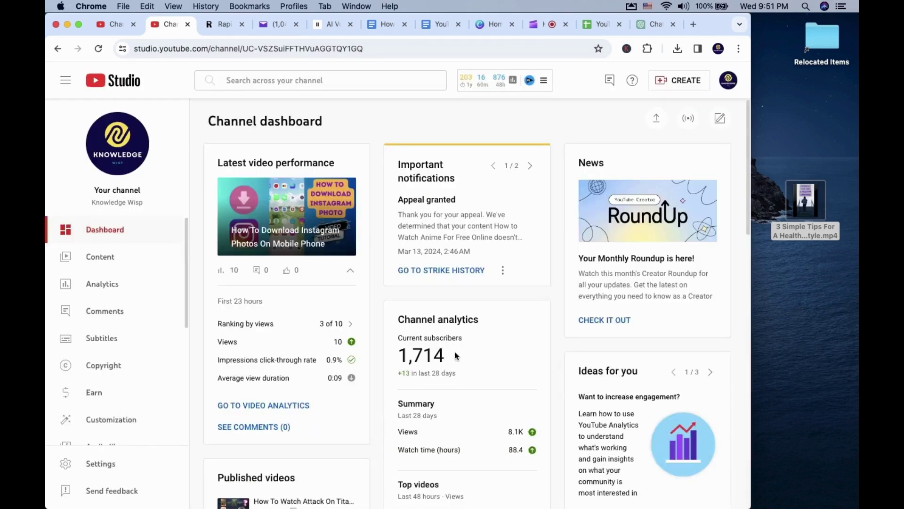
left_click(115, 262)
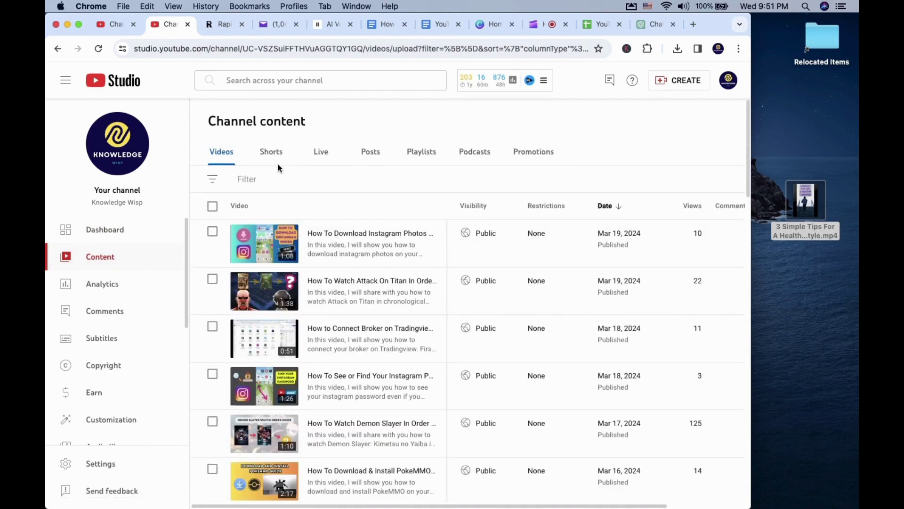
left_click(276, 153)
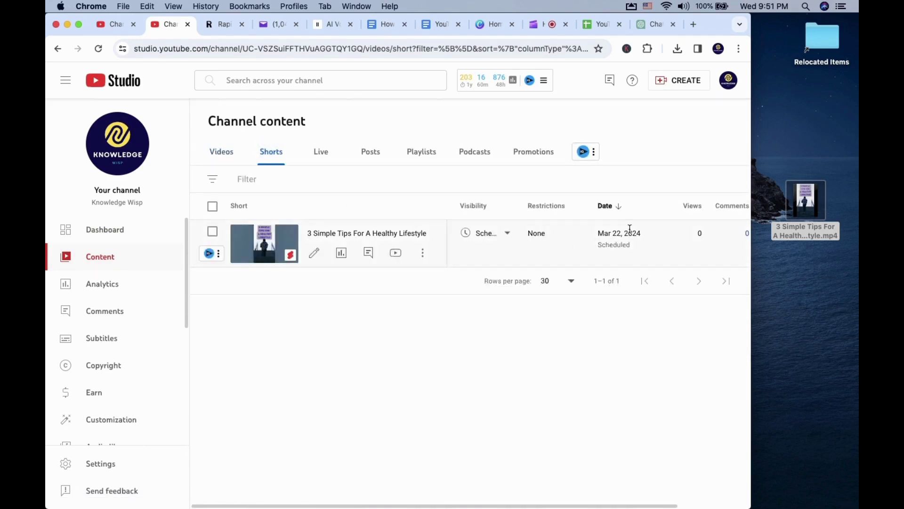
left_click_drag(749, 309, 857, 324)
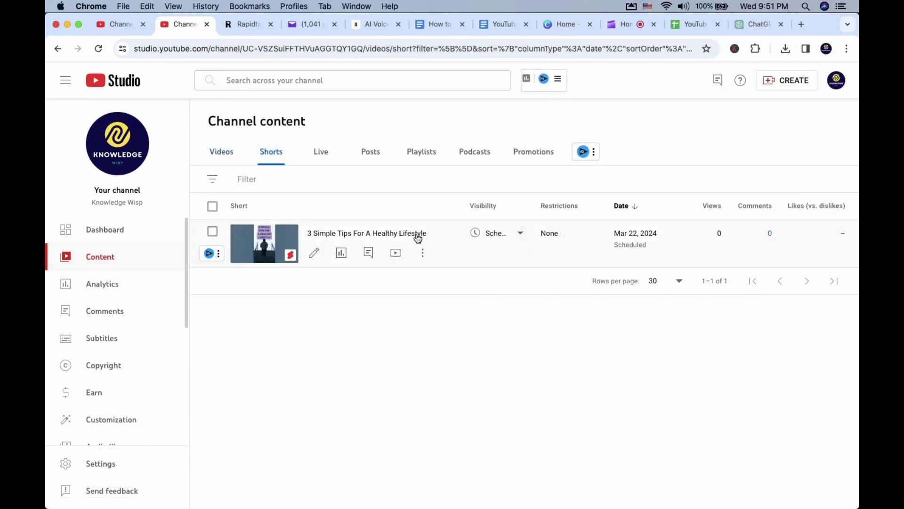